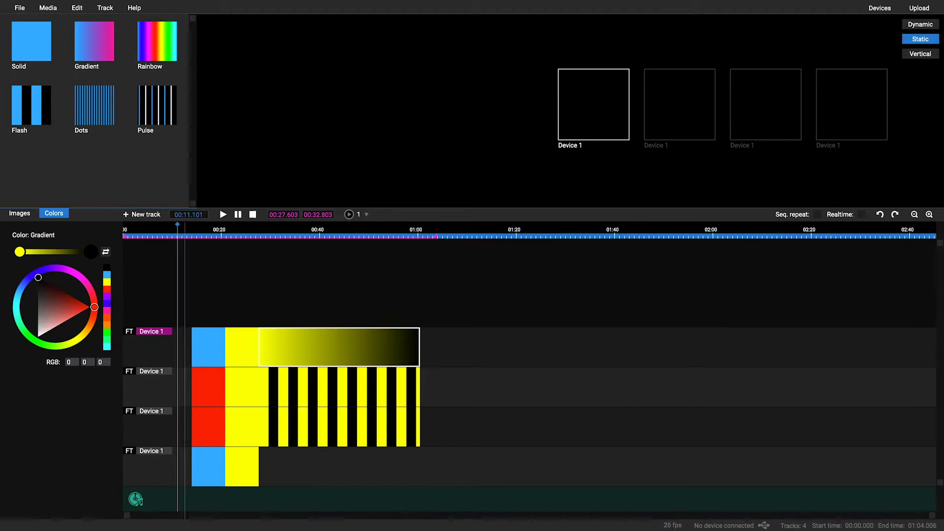
Step: Paint a zigzag of purple and green solid blocks across the tracks, then a purple-blue gradient block on track 1
mouse_move(452, 358)
mouse_down()
mouse_move(557, 383)
mouse_move(655, 390)
mouse_up()
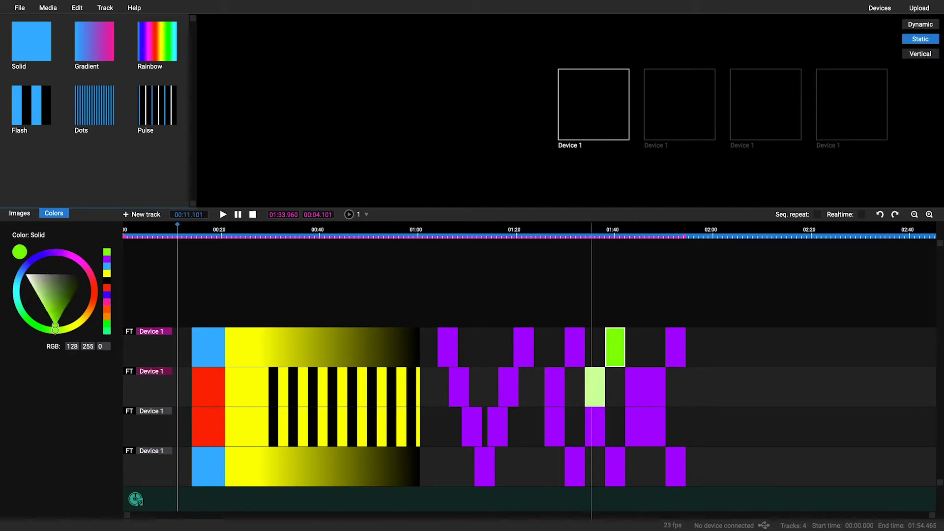
drag(94, 40, 705, 347)
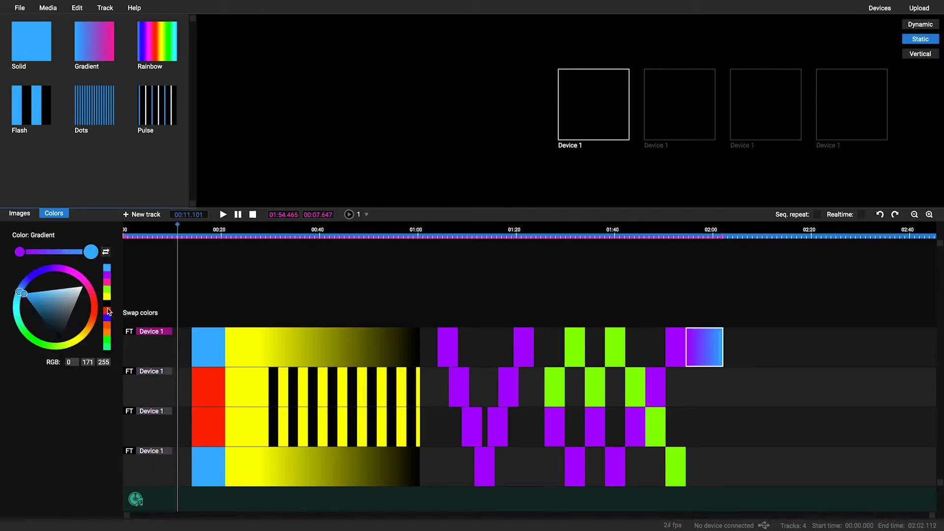